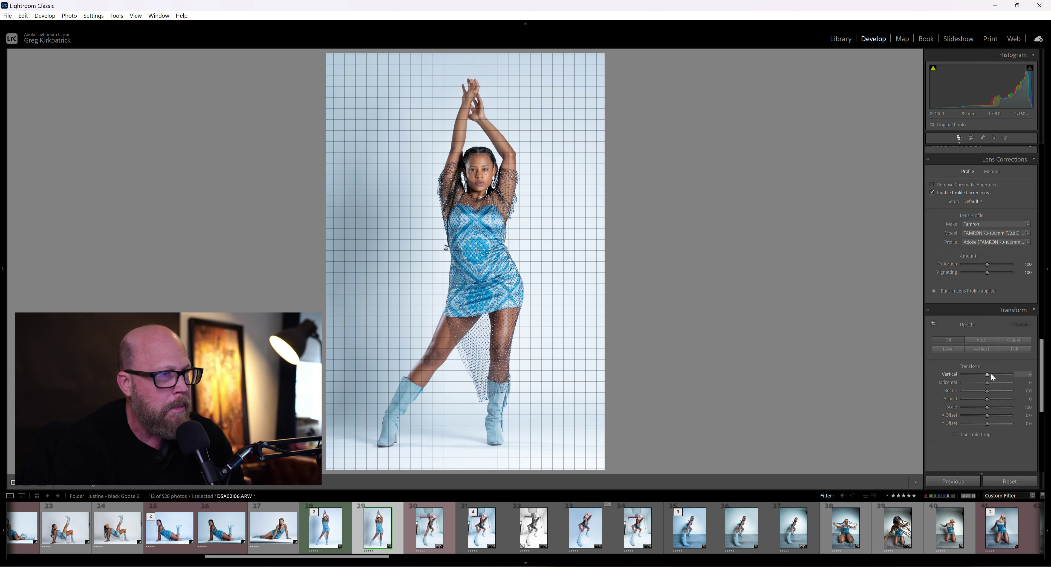
# Undo with Ctrl+Z to restore the +22 vertical perspective correction
pyautogui.hotkey('ctrl', 'z')
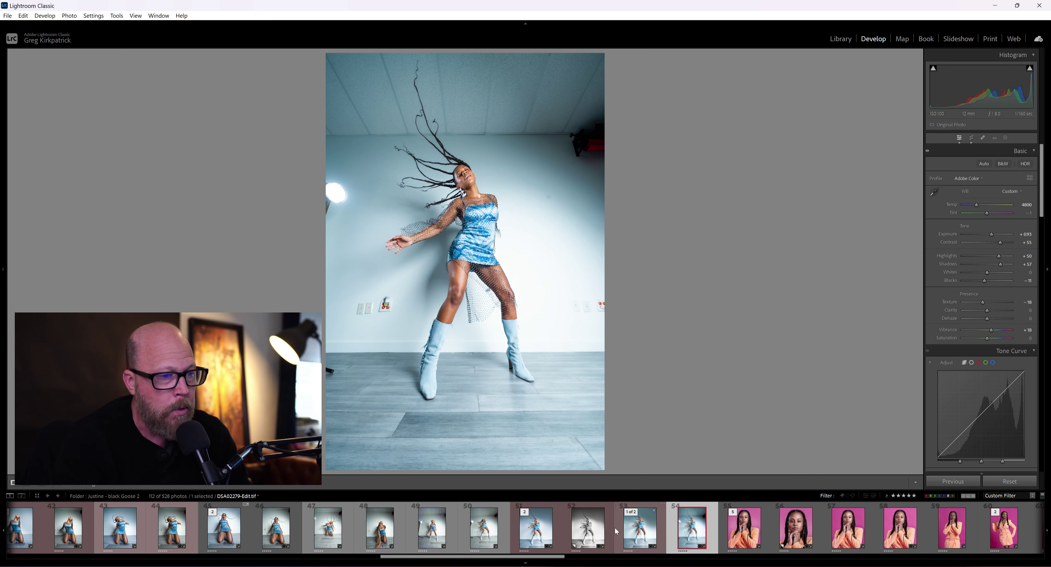
# View the edited DSA02279-Edit.tif, then scroll the filmstrip and select the standing photo DSA02106
pyautogui.click(635, 532)
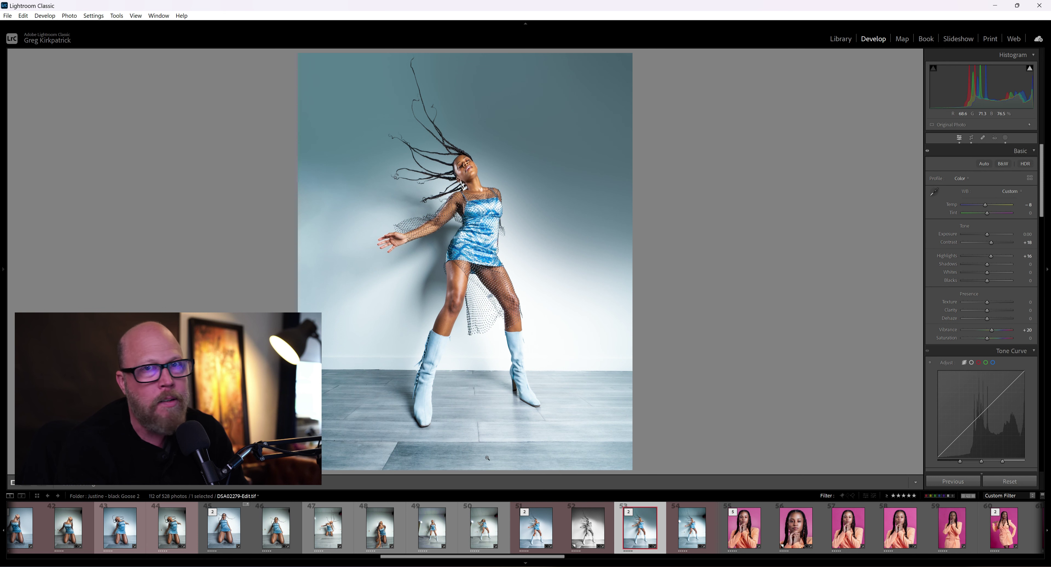
pyautogui.moveTo(550, 557); pyautogui.dragTo(371, 565)
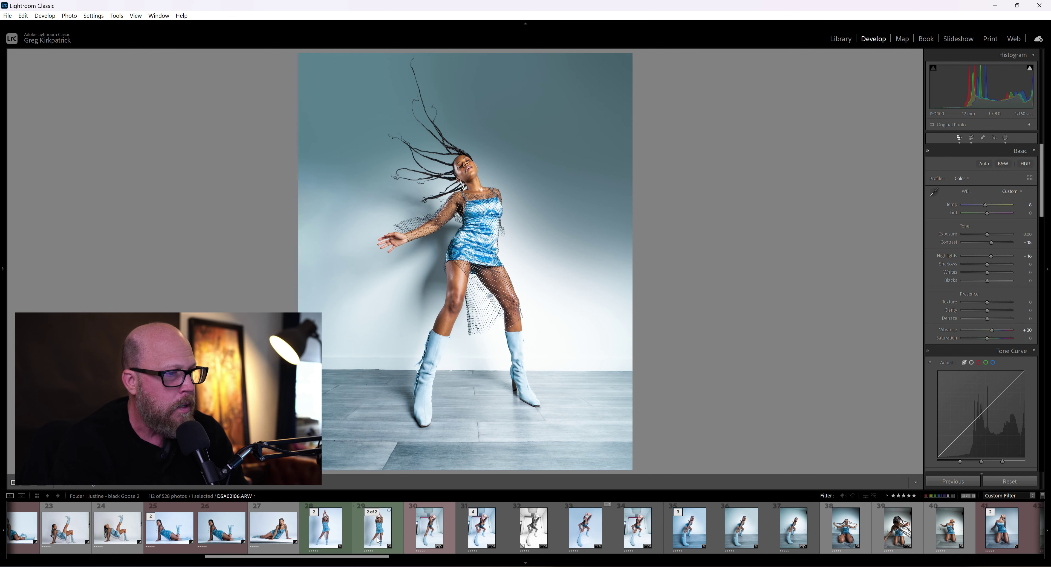
pyautogui.click(377, 528)
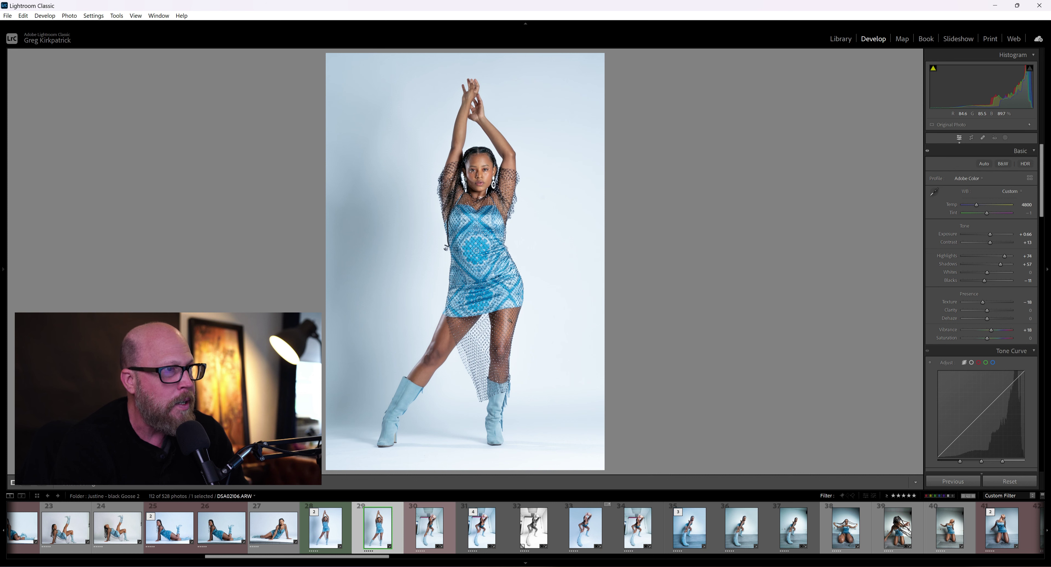
# Compare thumbnail 28, reselect raw DSA02106.ARW (thumbnail 29), and scroll down to the Transform panel
pyautogui.click(337, 538)
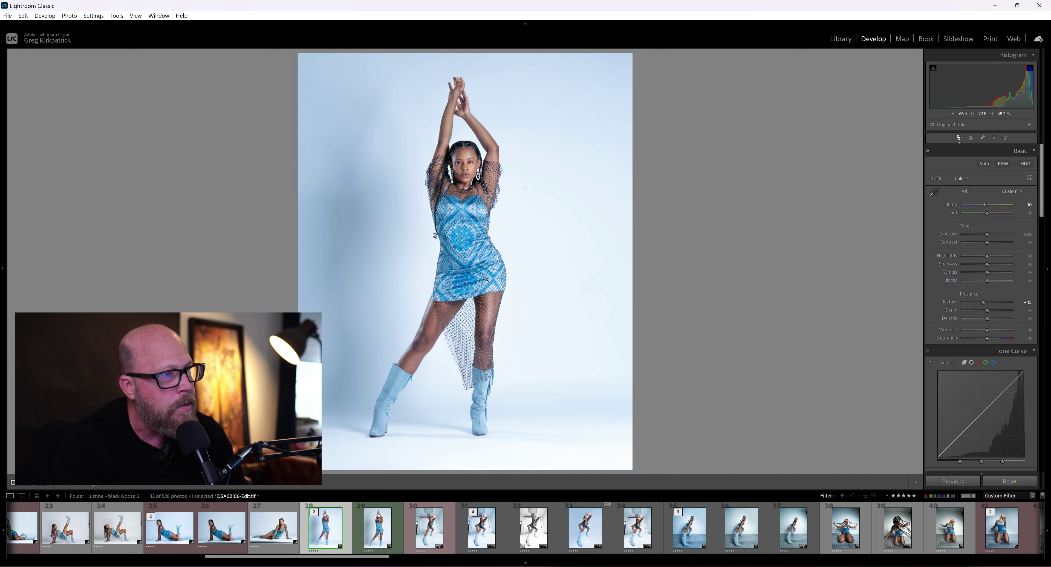
pyautogui.click(381, 529)
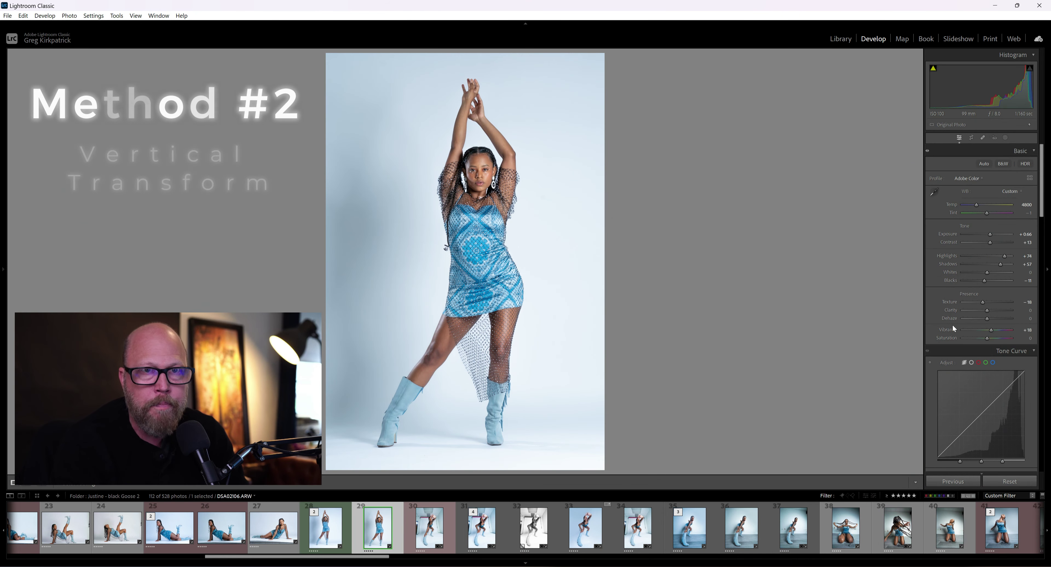
pyautogui.scroll(-15, 1042, 150)
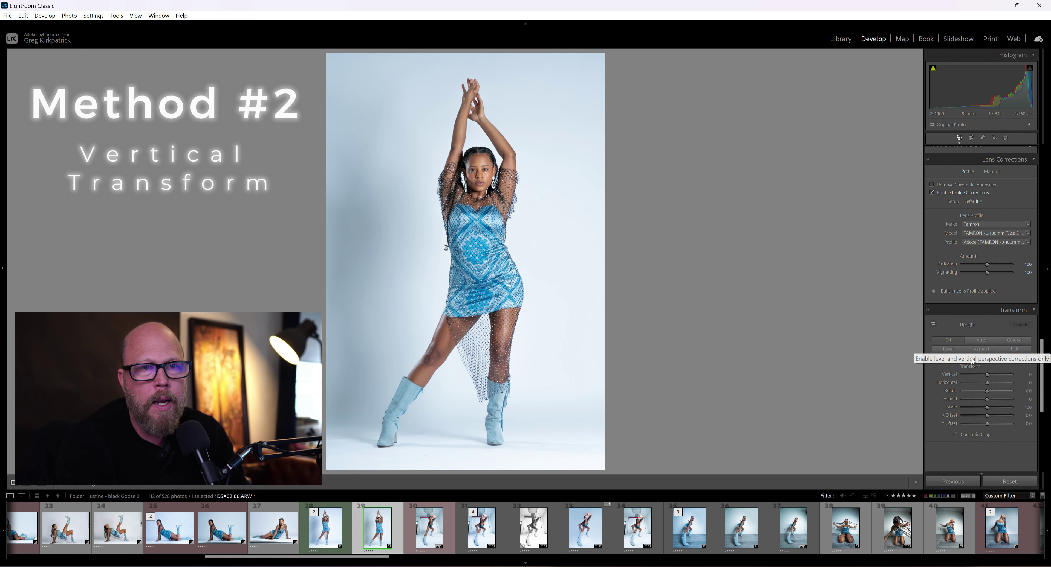
# Set Transform Vertical to +22, compare against the reset value, restore +22, and begin cropping
pyautogui.moveTo(986, 375); pyautogui.dragTo(987, 375)
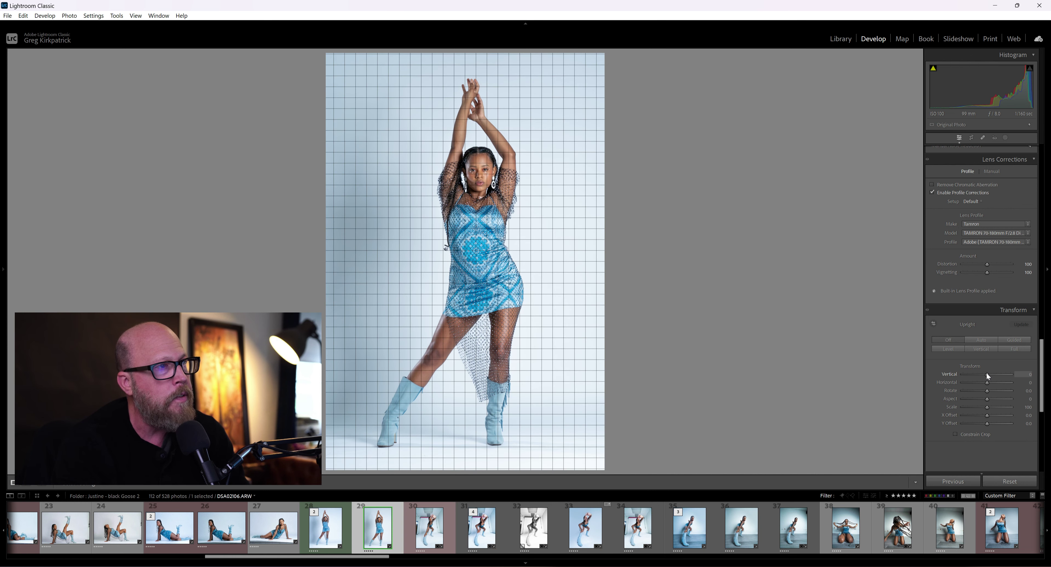
pyautogui.moveTo(986, 373)
pyautogui.mouseDown()
pyautogui.moveTo(975, 374)
pyautogui.moveTo(992, 374)
pyautogui.mouseUp()
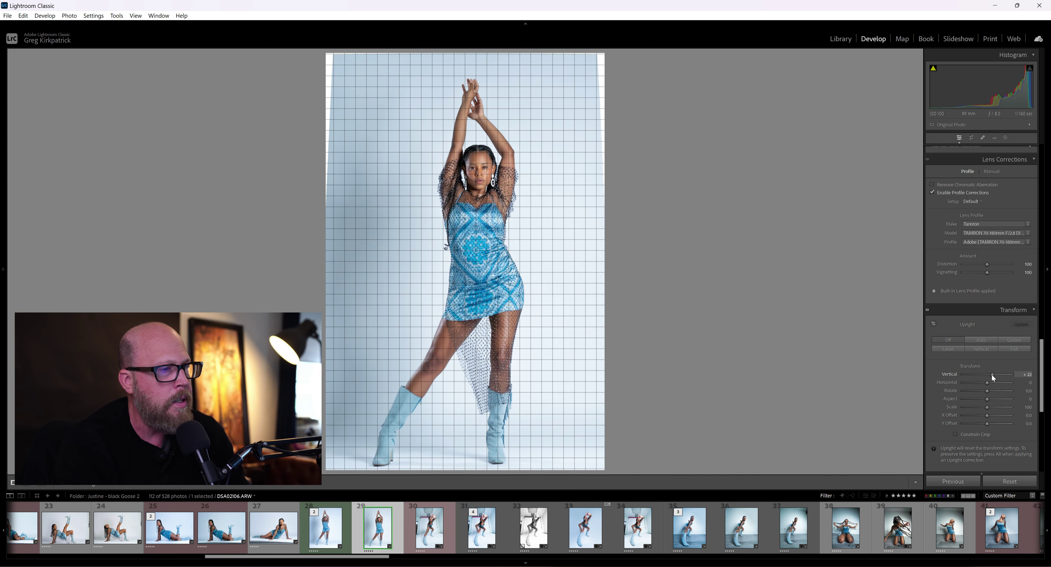
pyautogui.moveTo(990, 374); pyautogui.dragTo(990, 374)
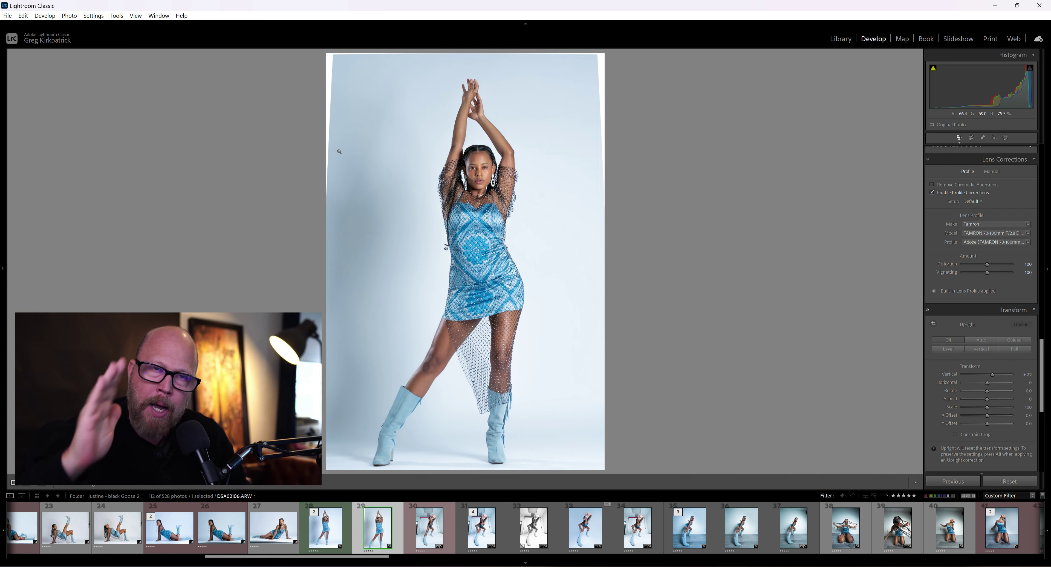
pyautogui.click(1022, 399)
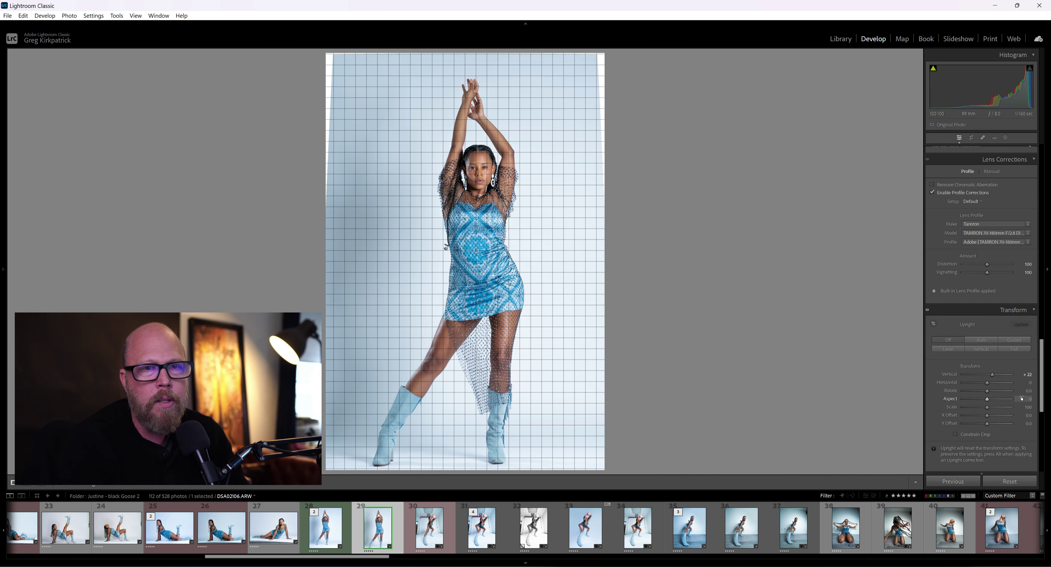
pyautogui.doubleClick(990, 374)
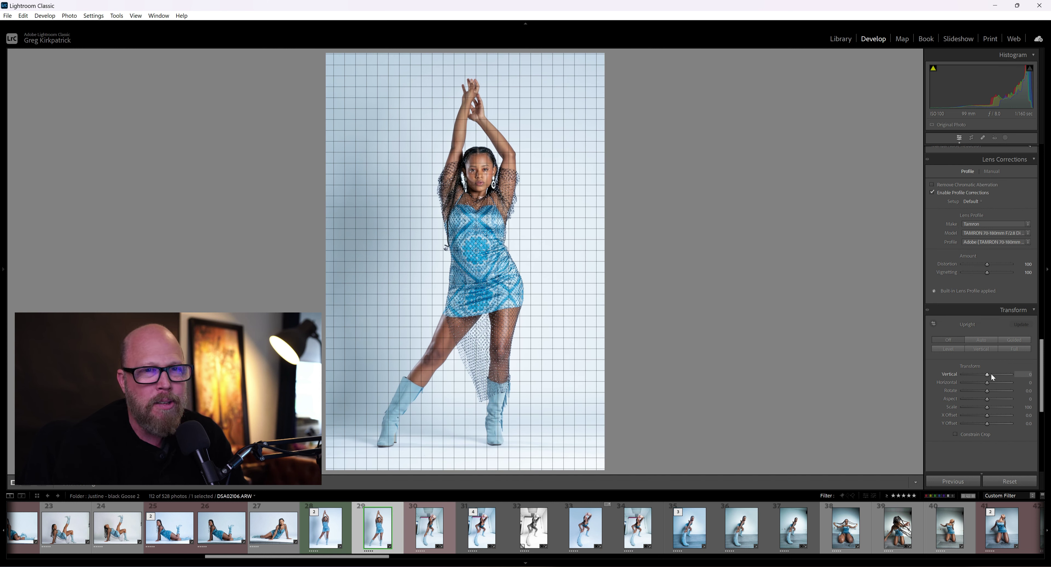
pyautogui.hotkey('ctrl', 'z')
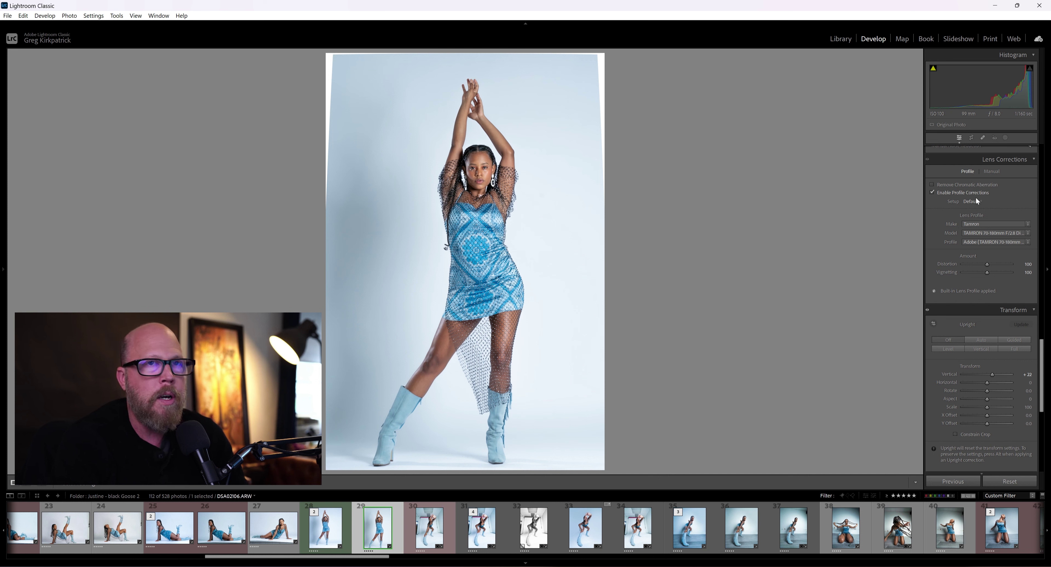
pyautogui.click(971, 138)
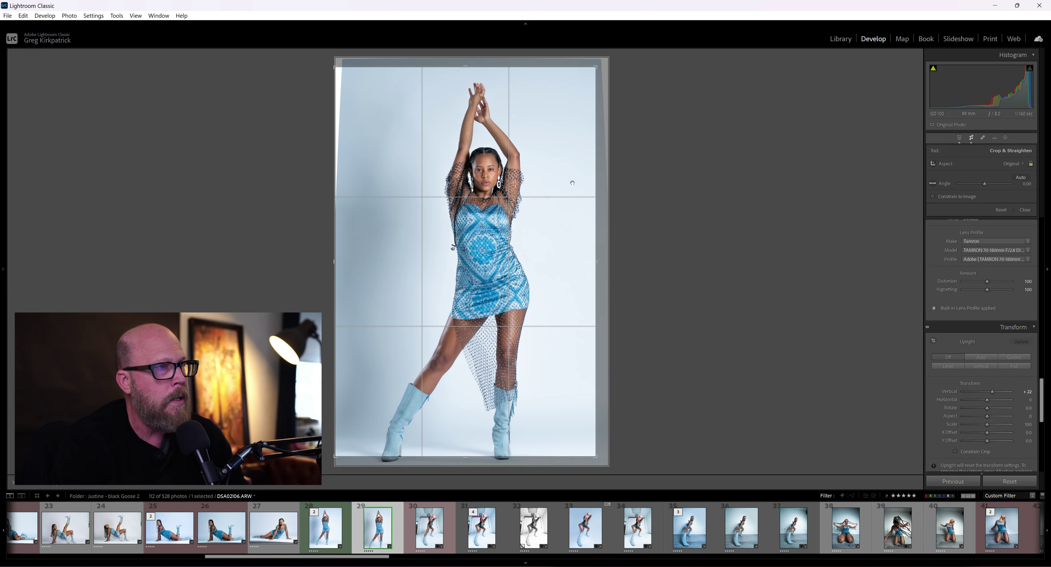
# Apply a crop, then undo both the crop and the +22 vertical correction
pyautogui.press('r')
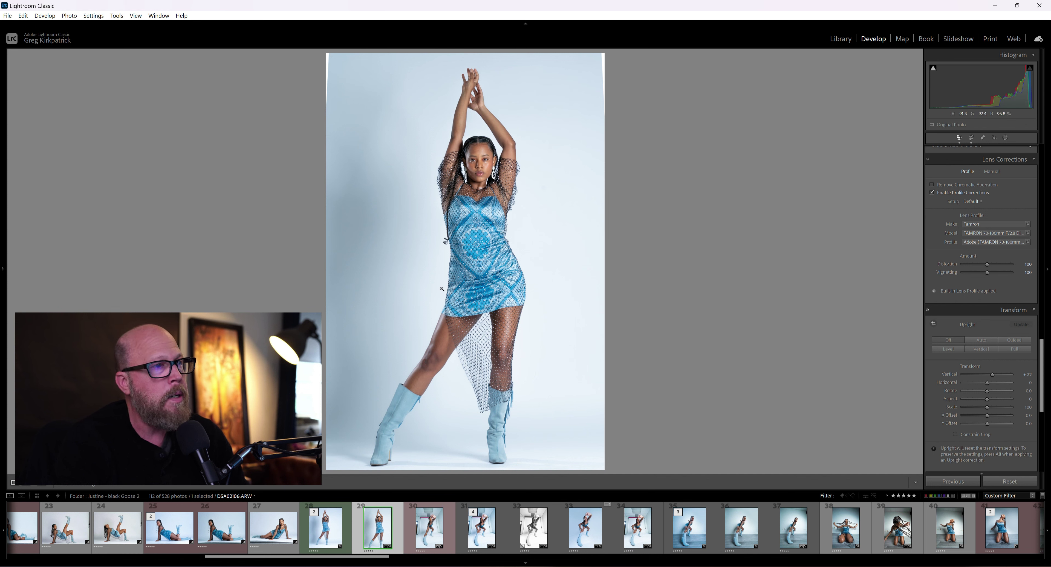
pyautogui.click(995, 377)
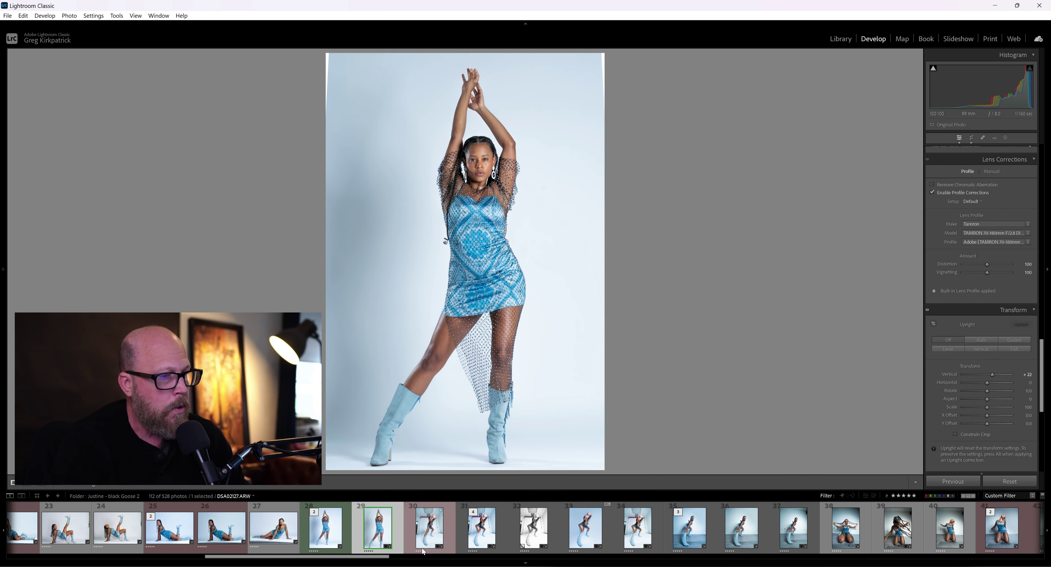
pyautogui.hotkey('ctrl', 'z')
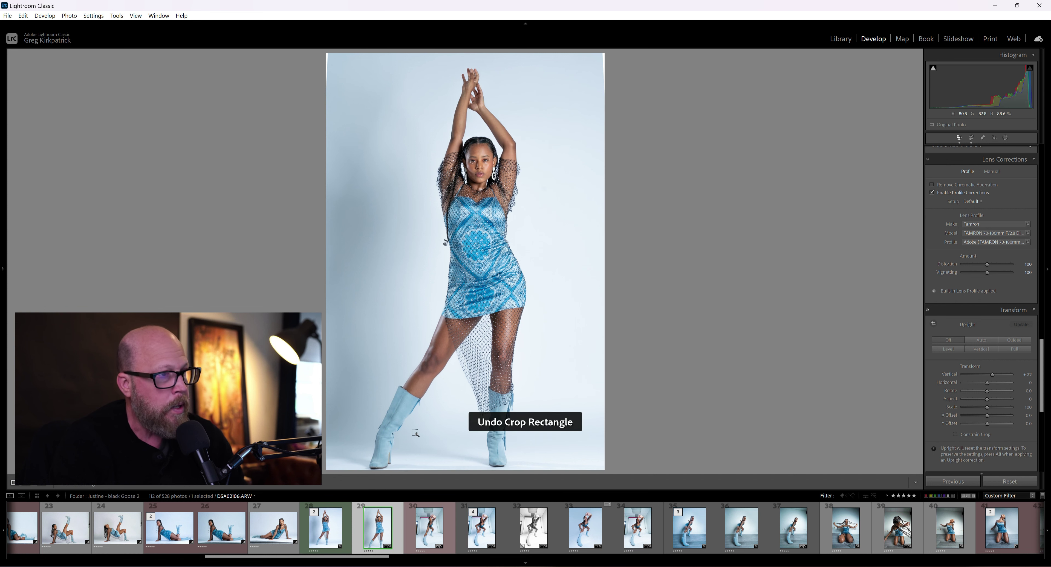
pyautogui.hotkey('ctrl', 'z')
pyautogui.hotkey('ctrl', 'z')
pyautogui.hotkey('ctrl', 'z')
pyautogui.hotkey('ctrl', 'z')
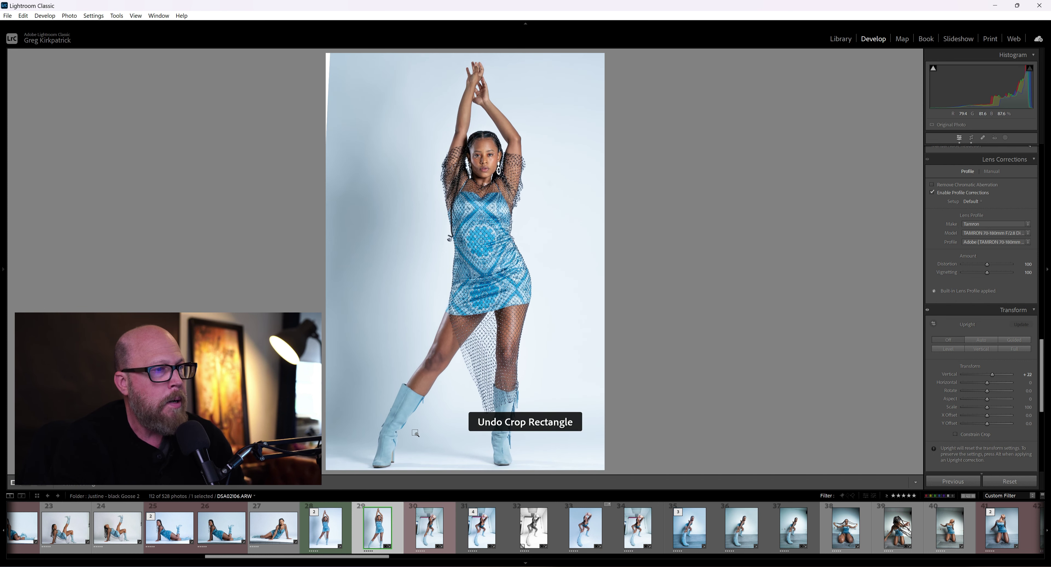
pyautogui.hotkey('ctrl', 'z')
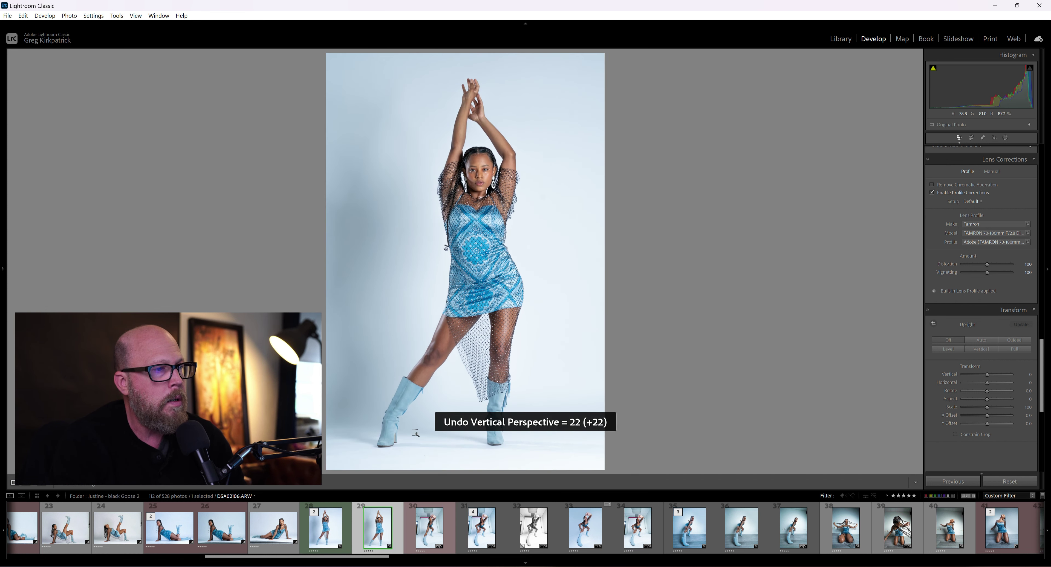
# Send the uncorrected DSA02106.ARW to Adobe Photoshop via Edit In
pyautogui.rightClick(409, 219)
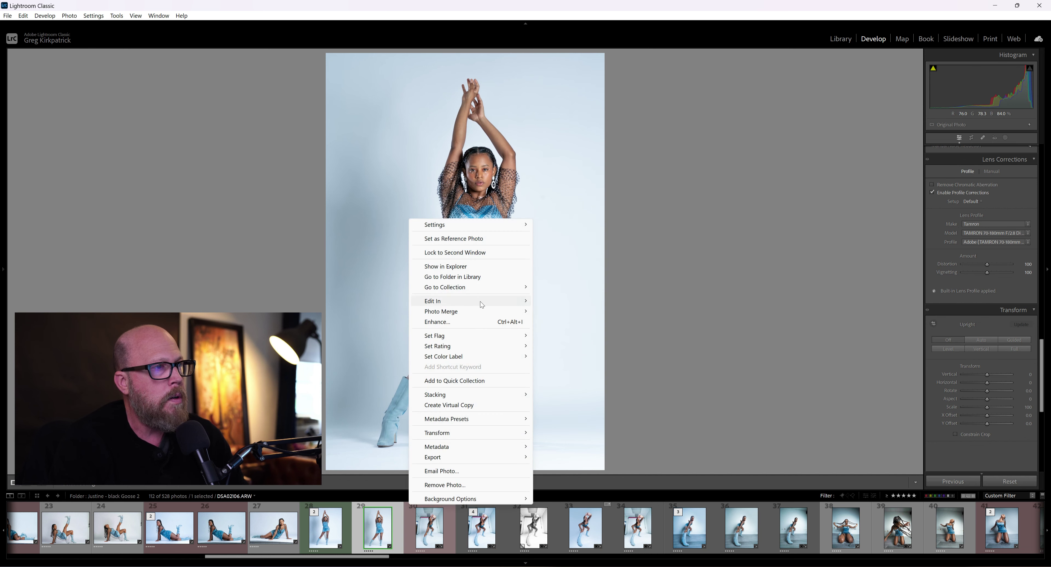
pyautogui.moveTo(478, 298)
pyautogui.click(604, 302)
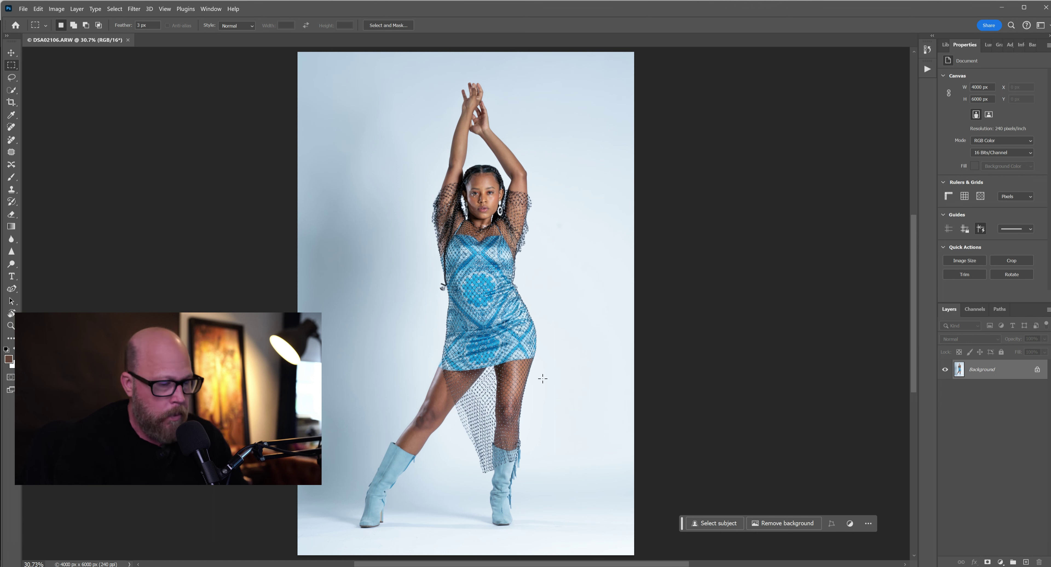
pyautogui.hotkey('ctrl', '-')
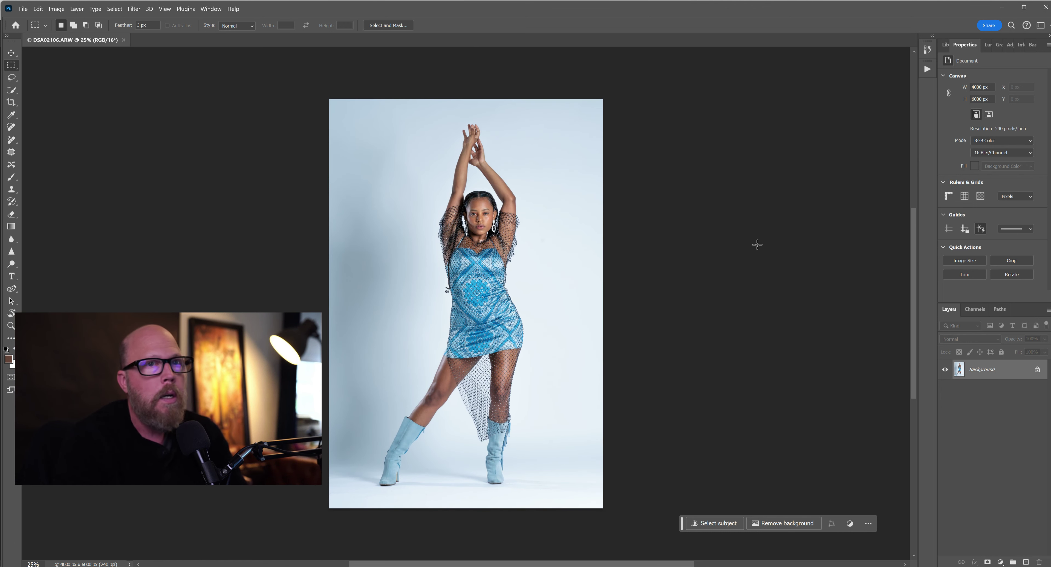
pyautogui.hotkey('ctrl', 'j')
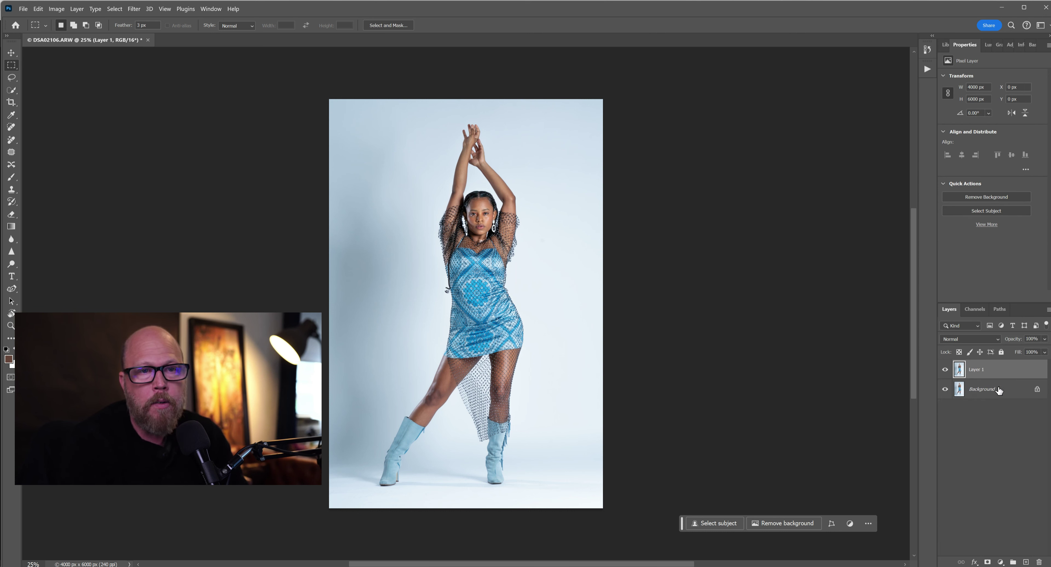
pyautogui.click(976, 392)
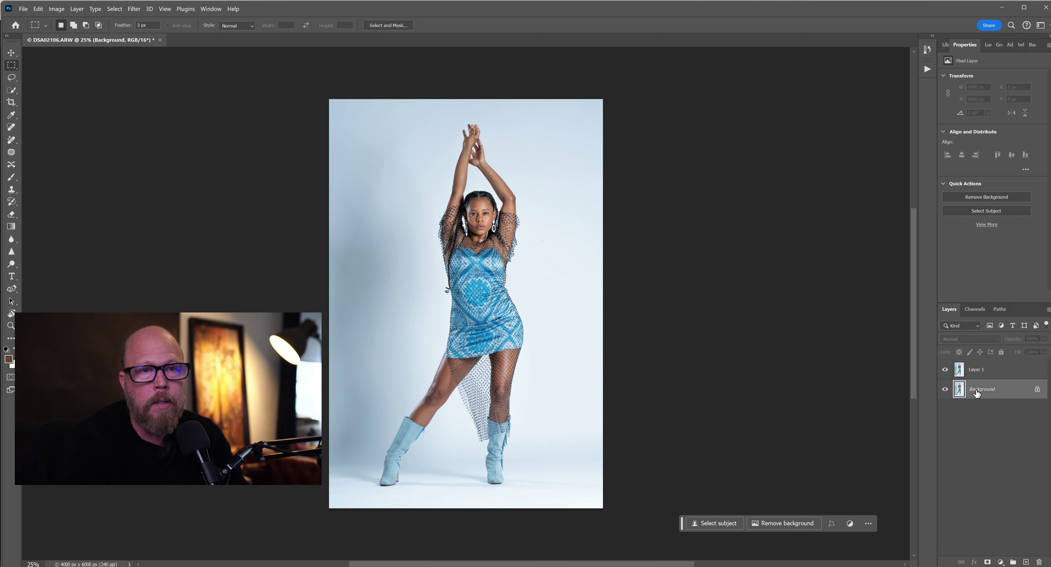
pyautogui.click(985, 371)
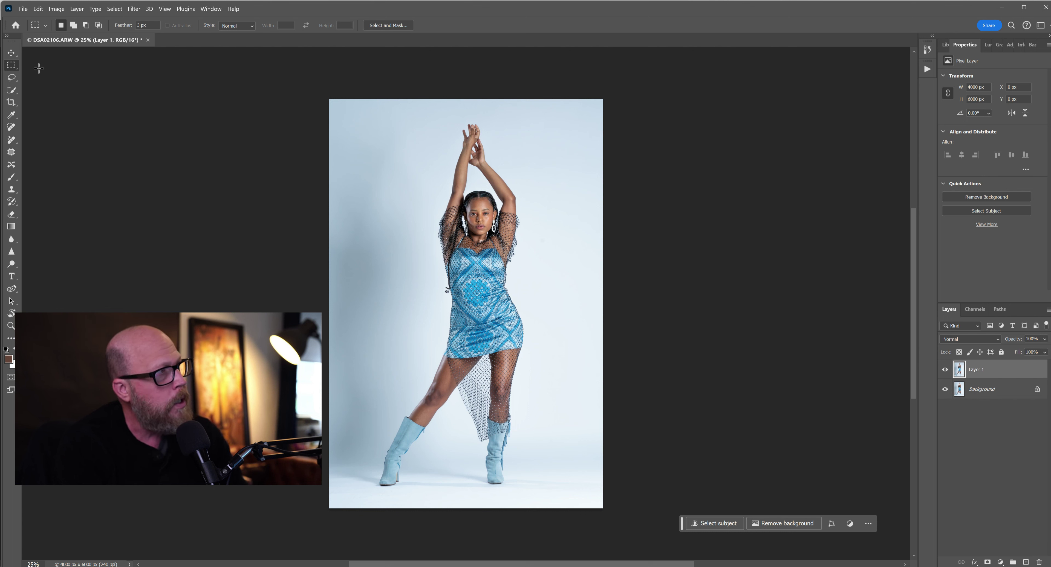
pyautogui.rightClick(12, 68)
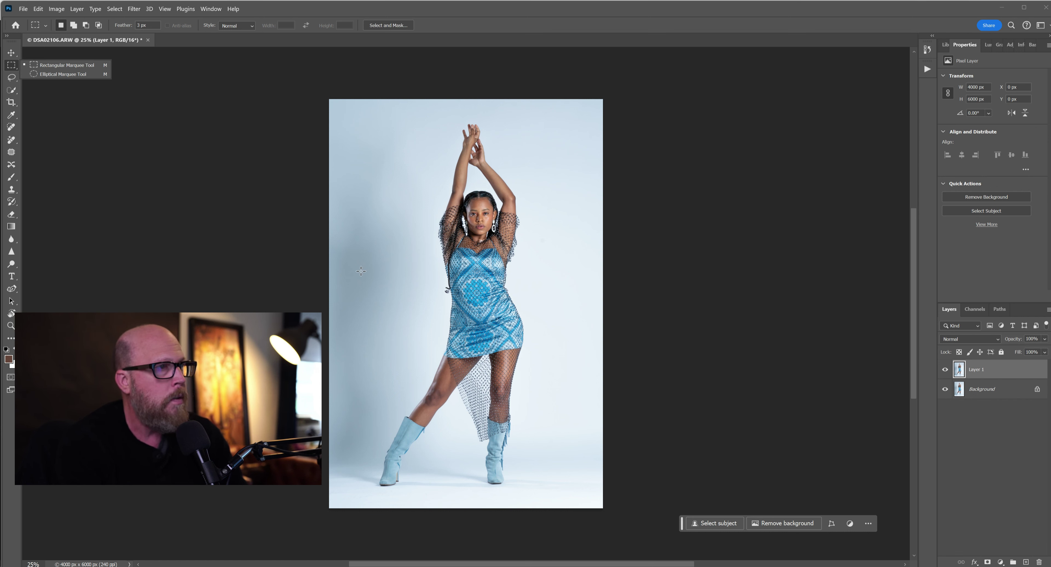
# Draw a Rectangular Marquee across the full width from the model's hips to the bottom edge
pyautogui.moveTo(627, 525); pyautogui.dragTo(323, 319)
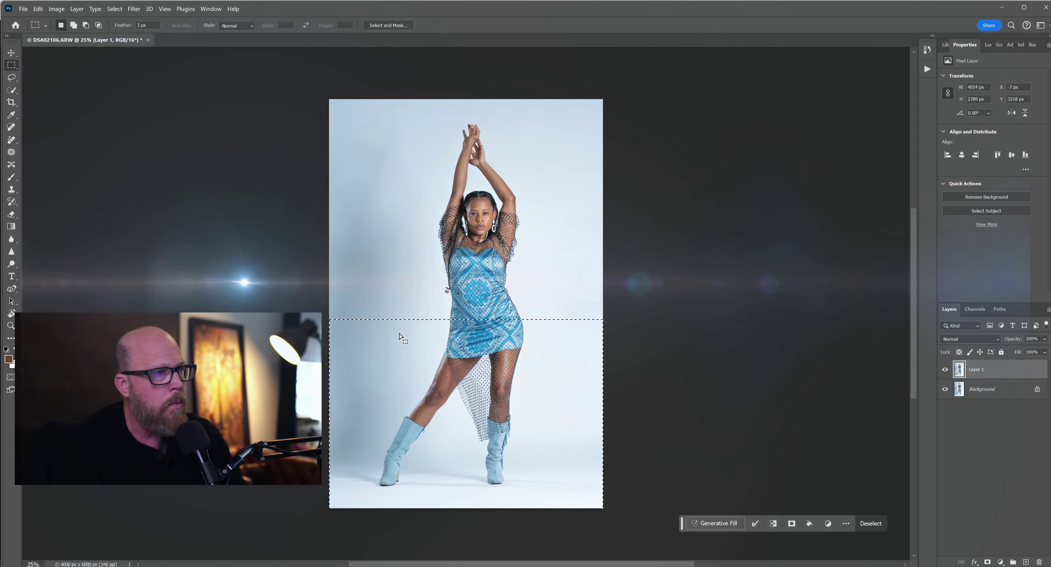
pyautogui.rightClick(489, 380)
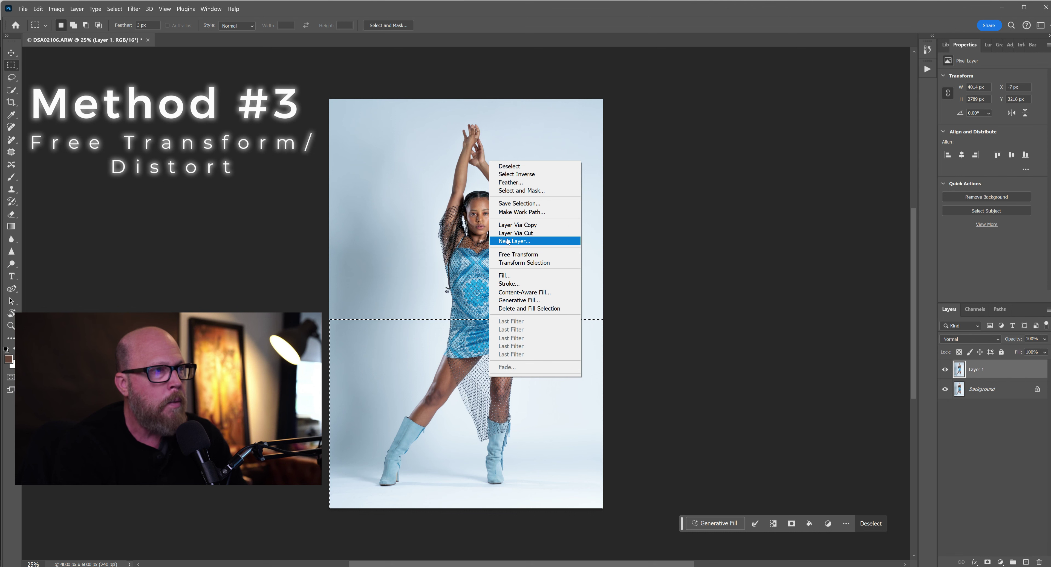
# Distort-stretch the selected lower section down to about 110% height, commit it, and deselect
pyautogui.click(512, 254)
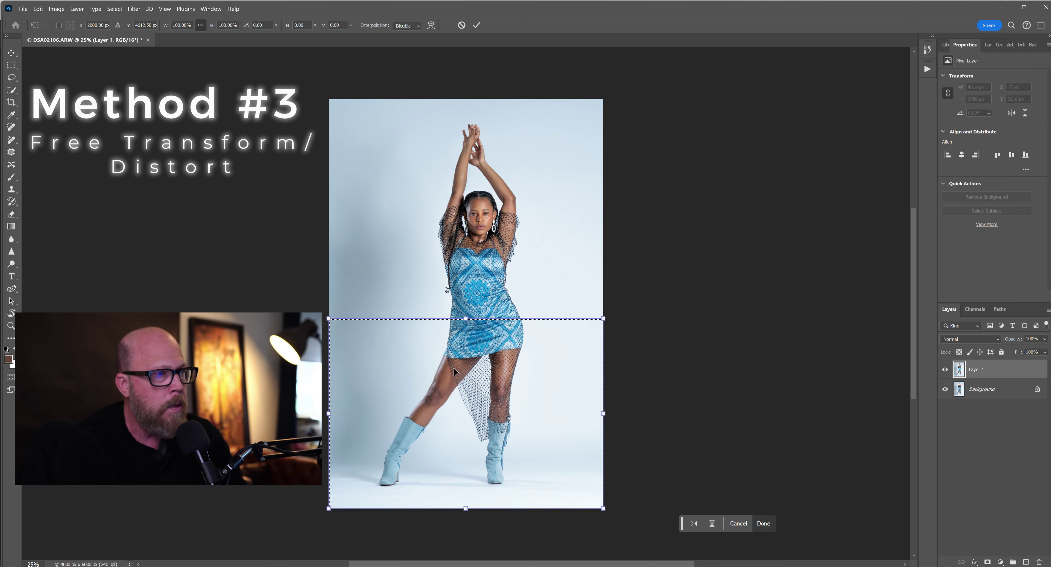
pyautogui.rightClick(565, 370)
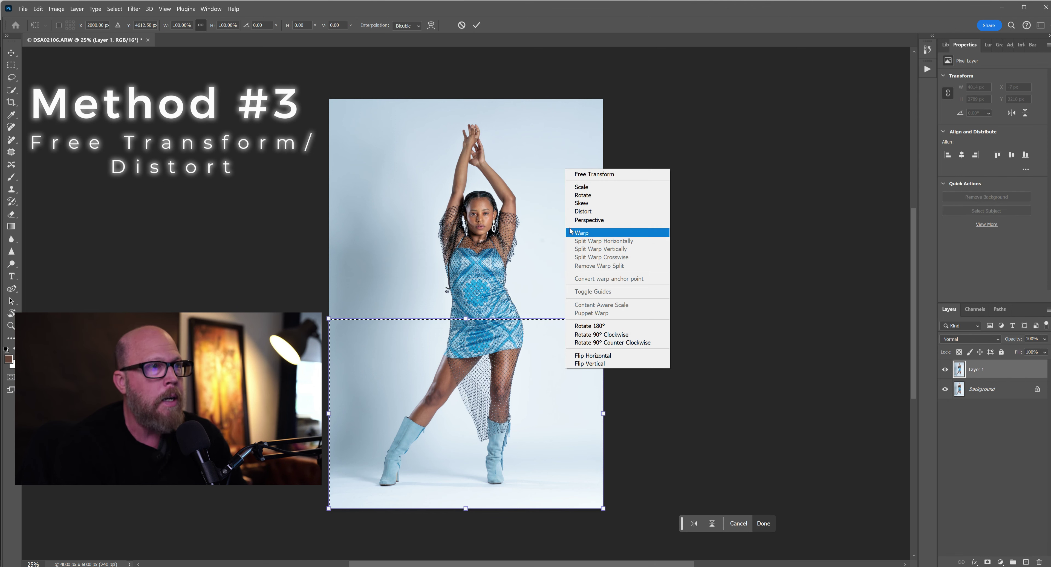
pyautogui.click(582, 212)
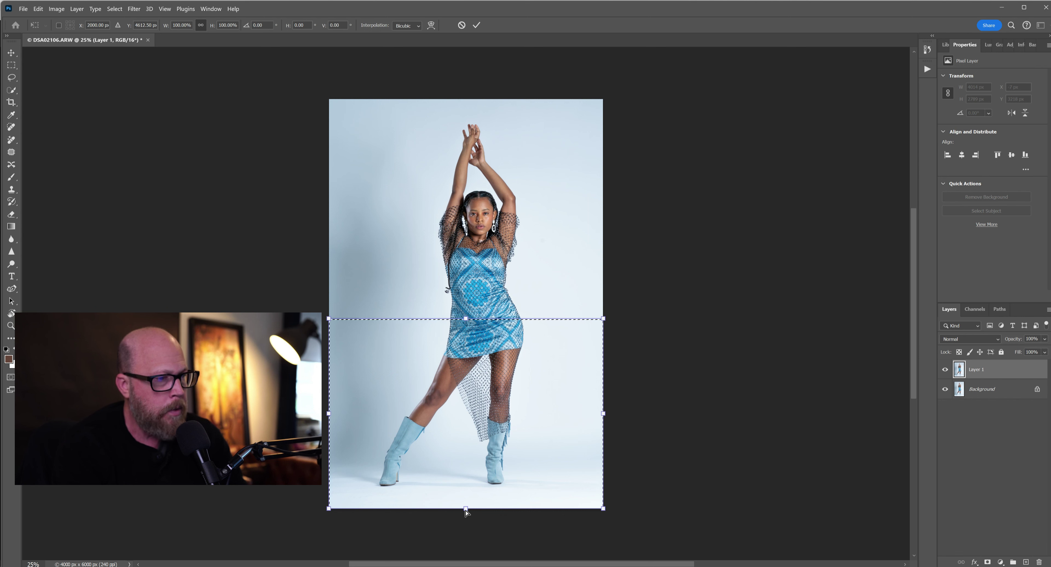
pyautogui.moveTo(465, 510); pyautogui.dragTo(468, 533)
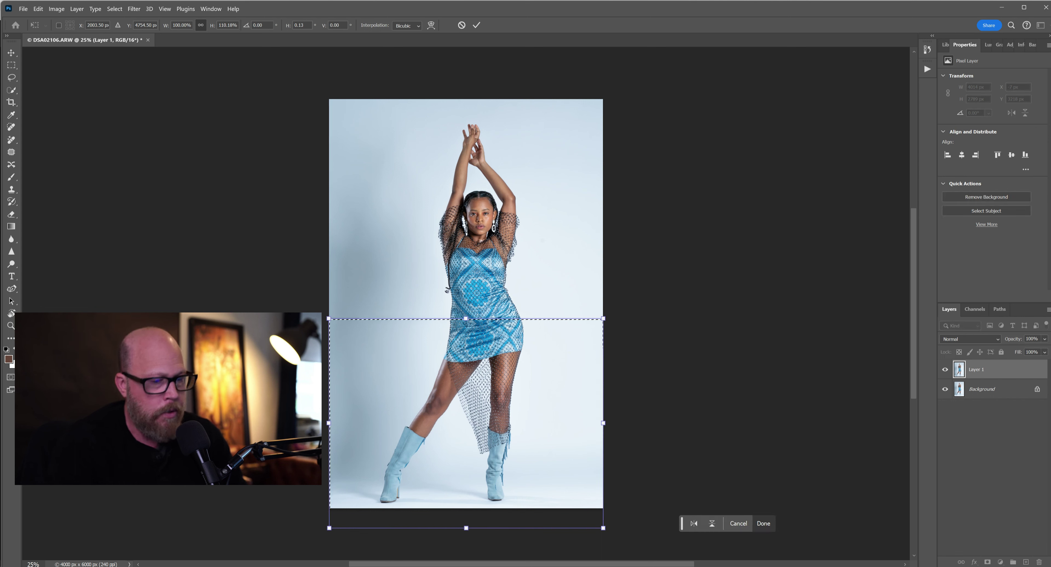
pyautogui.press('Return')
pyautogui.hotkey('ctrl', 'd')
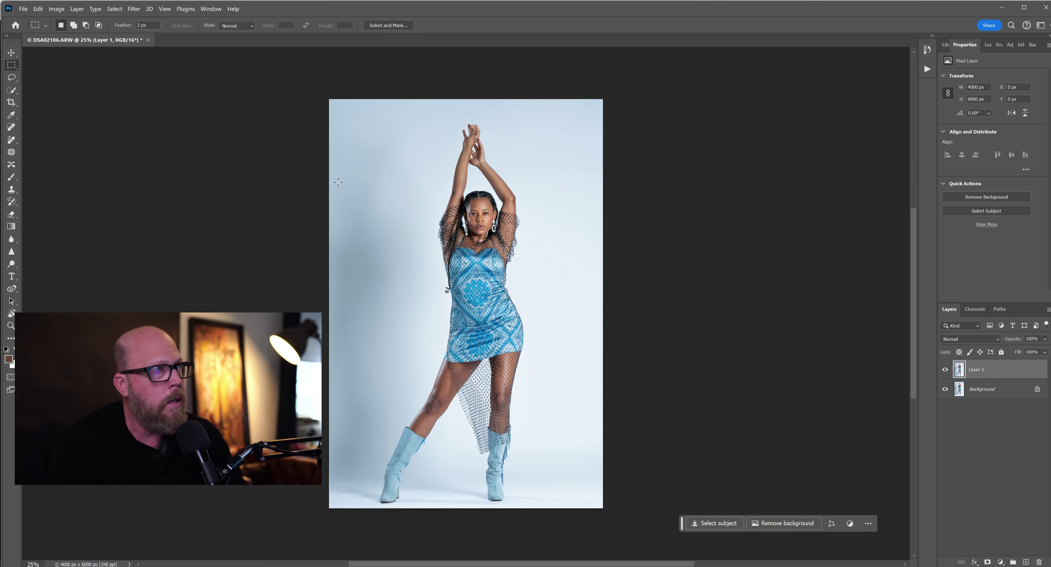
# Crop with Content-Aware Fill enabled, shifting the image slightly left before applying
pyautogui.click(11, 102)
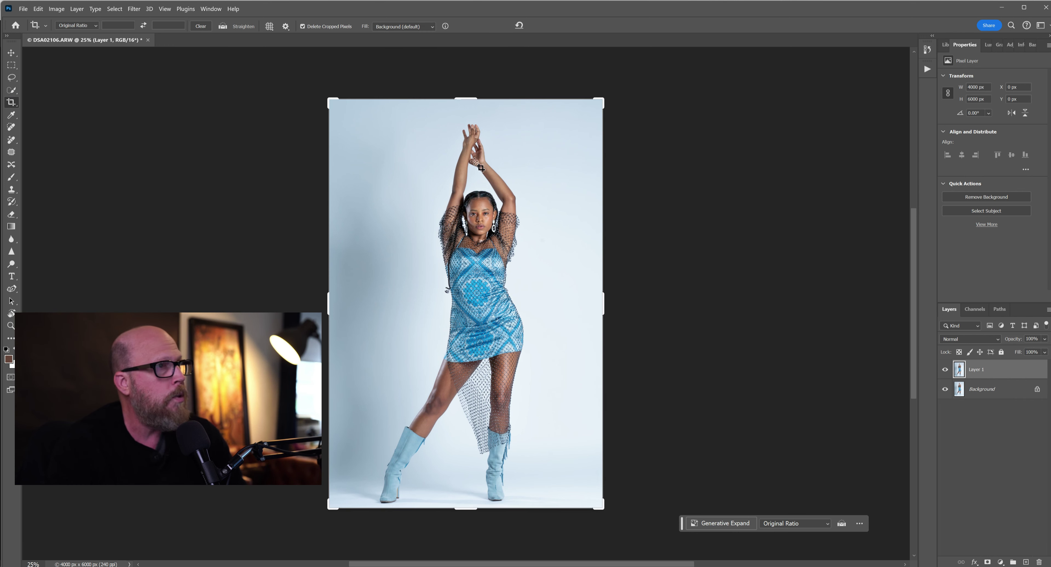
pyautogui.click(420, 167)
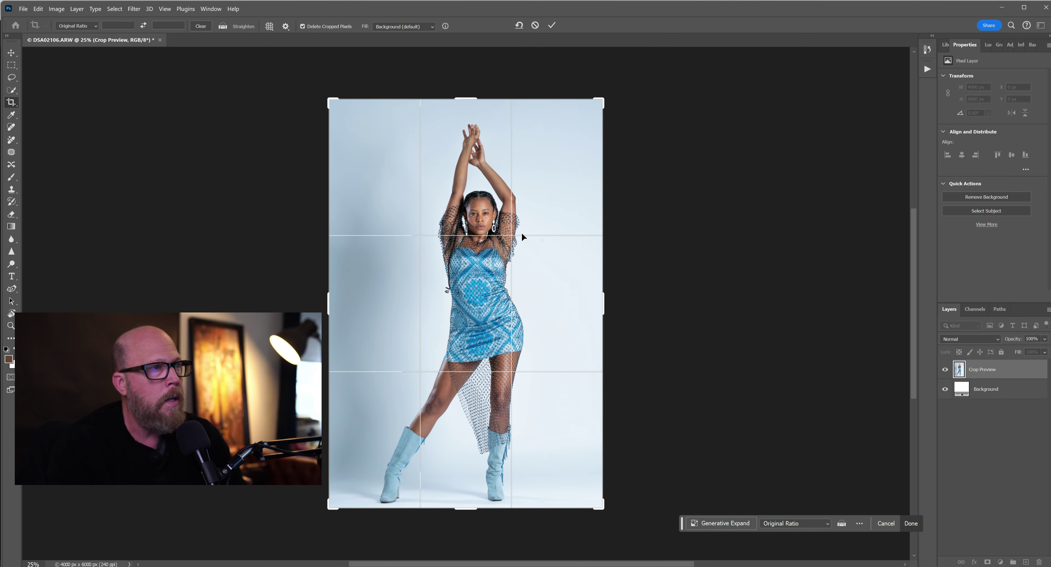
pyautogui.click(407, 27)
pyautogui.click(400, 44)
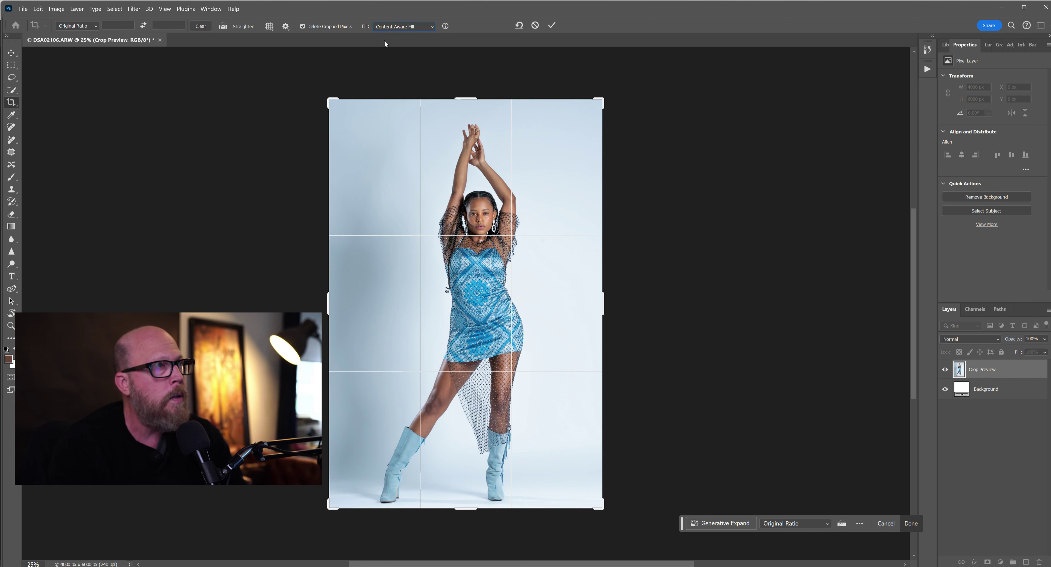
pyautogui.click(402, 28)
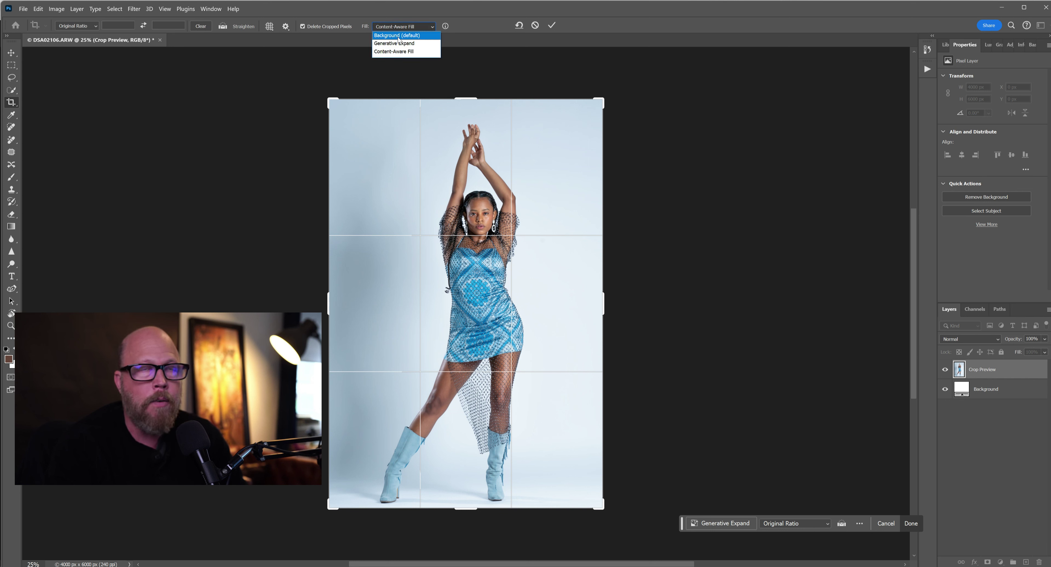
pyautogui.click(393, 52)
pyautogui.moveTo(458, 245); pyautogui.dragTo(453, 242)
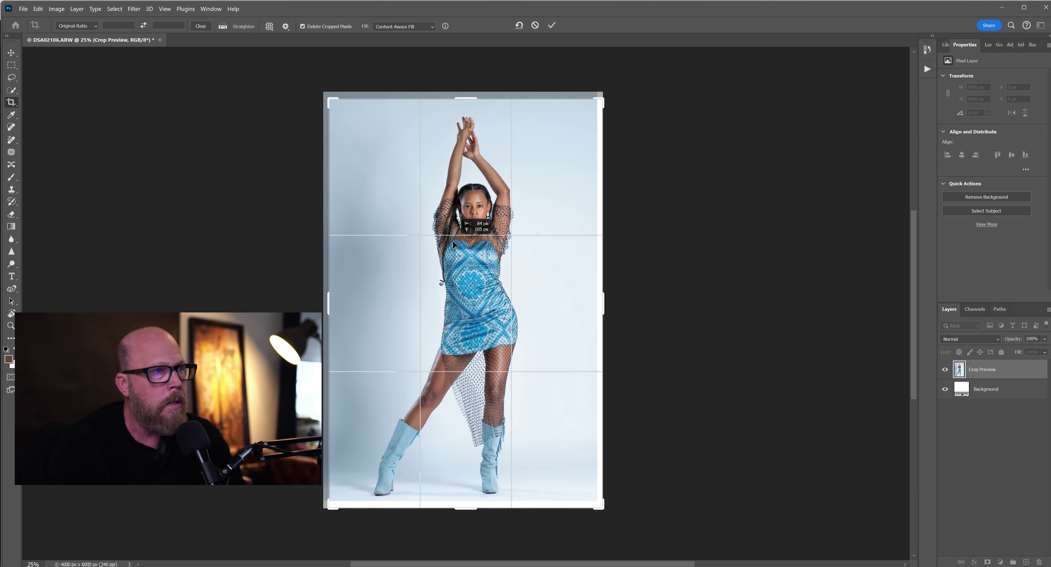
pyautogui.moveTo(453, 241); pyautogui.dragTo(453, 240)
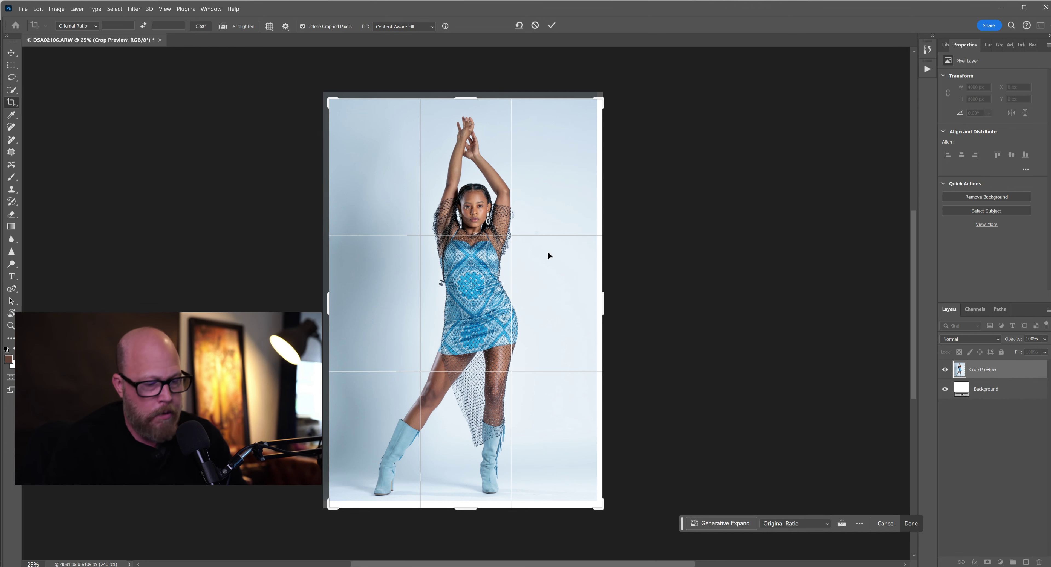
pyautogui.press('Return')
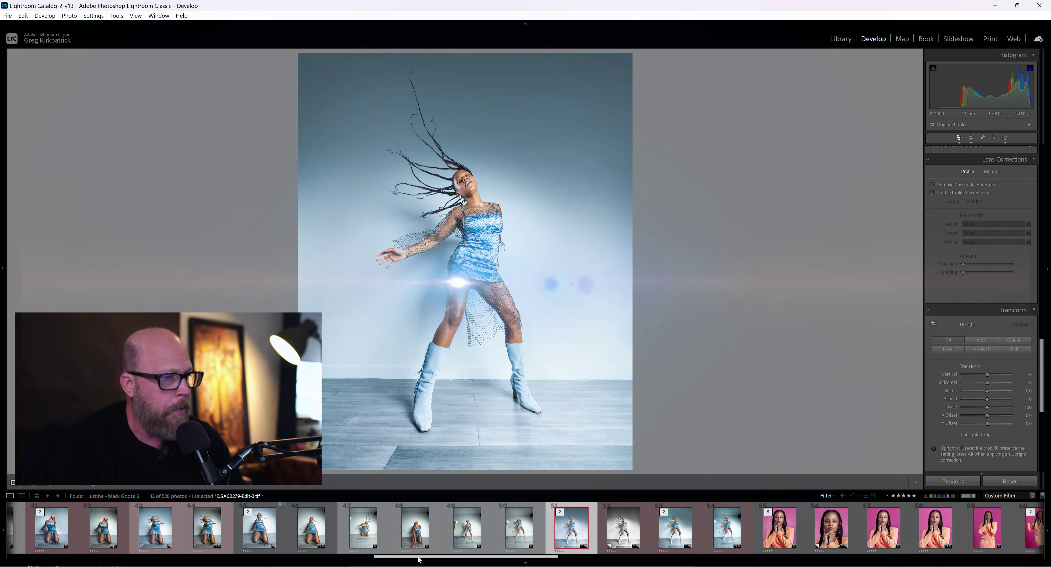
# Select thumbnail 29 (DSA02106.ARW) from the filmstrip and set Transform Vertical to +22
pyautogui.moveTo(394, 556); pyautogui.dragTo(239, 566)
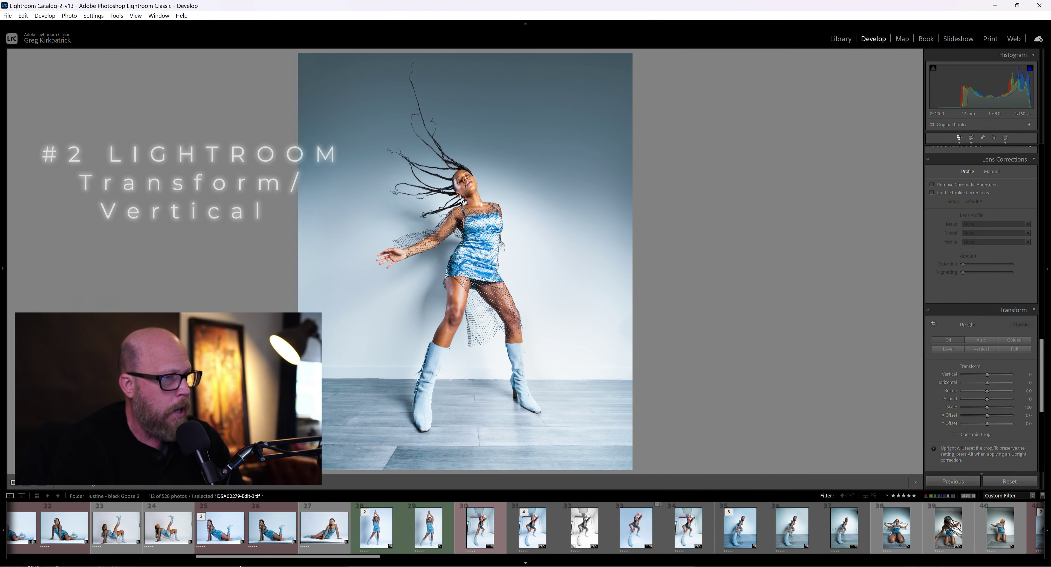
pyautogui.click(426, 530)
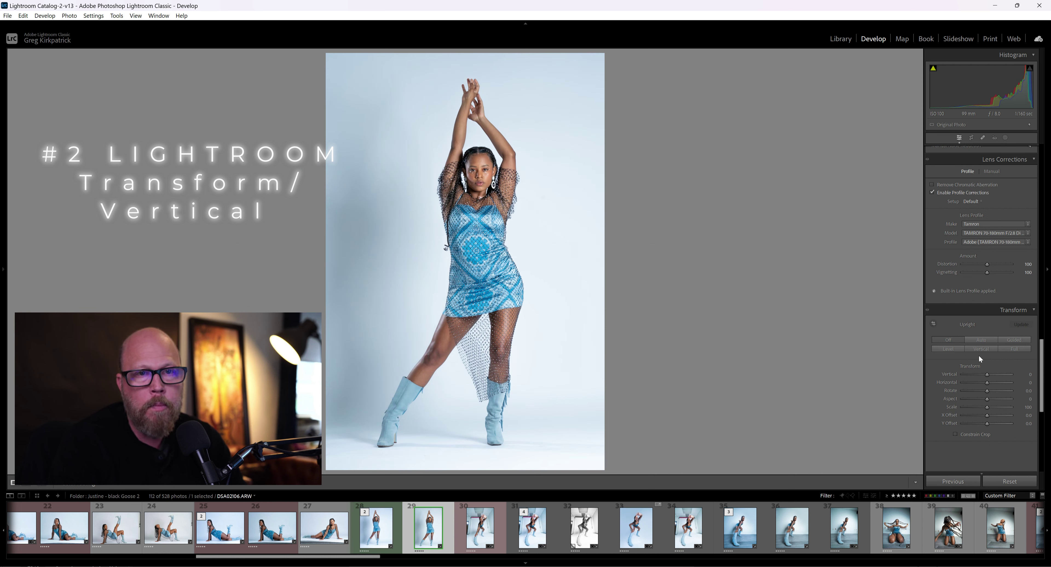
pyautogui.click(987, 374)
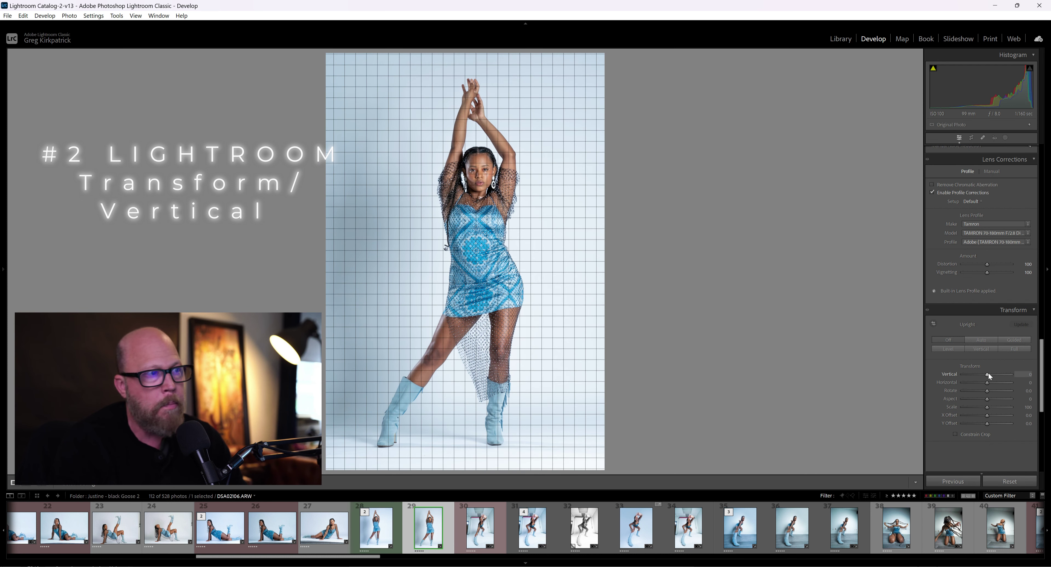
pyautogui.moveTo(988, 373); pyautogui.dragTo(993, 375)
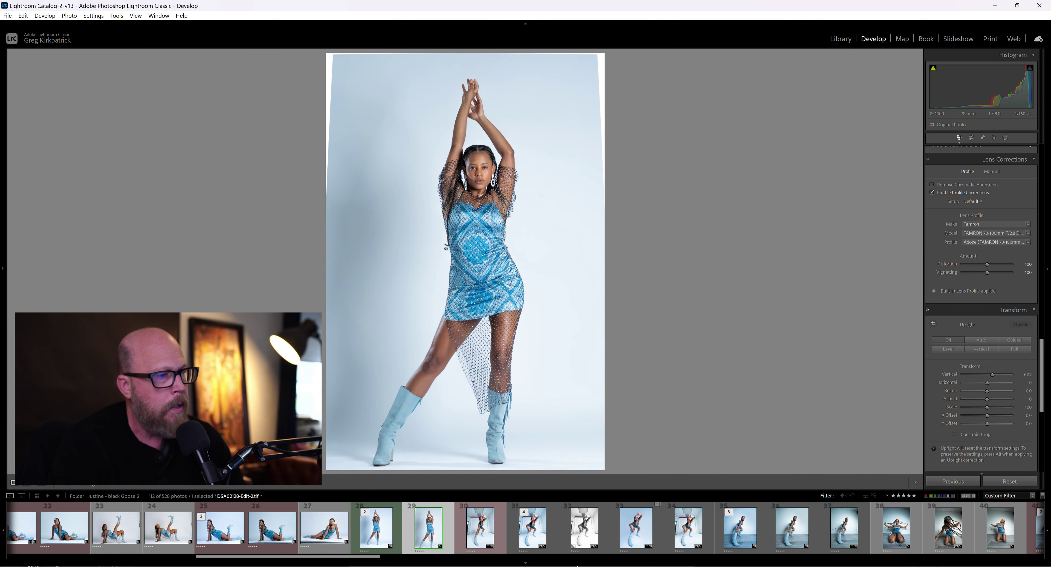